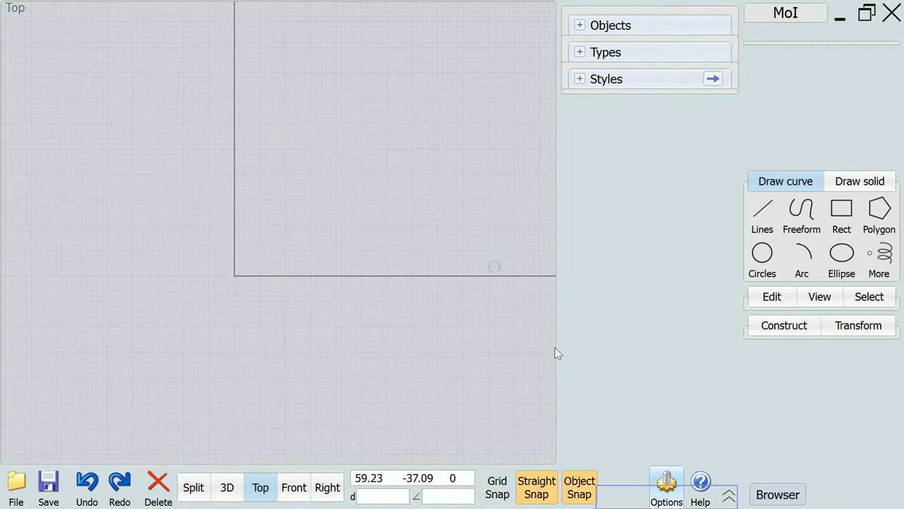
# Set the model's unit system to Millimeters
pyautogui.click(667, 488)
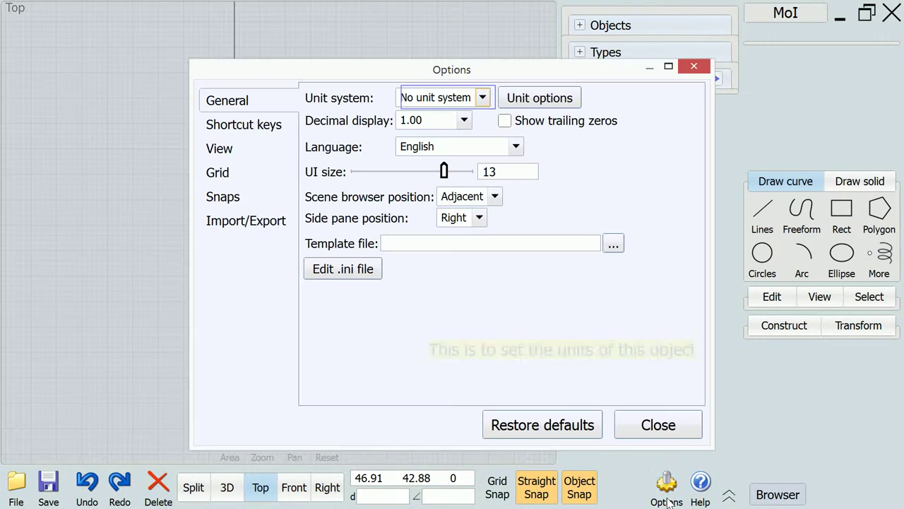
pyautogui.click(449, 99)
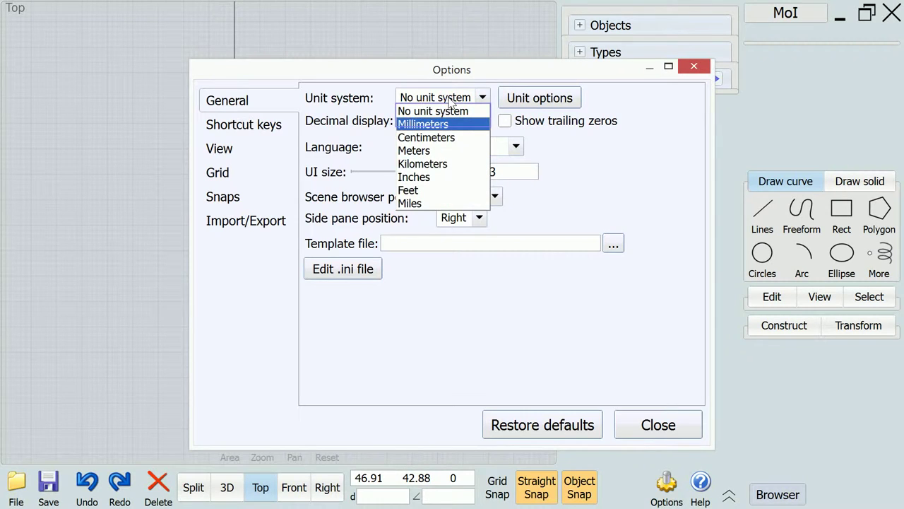
pyautogui.click(439, 124)
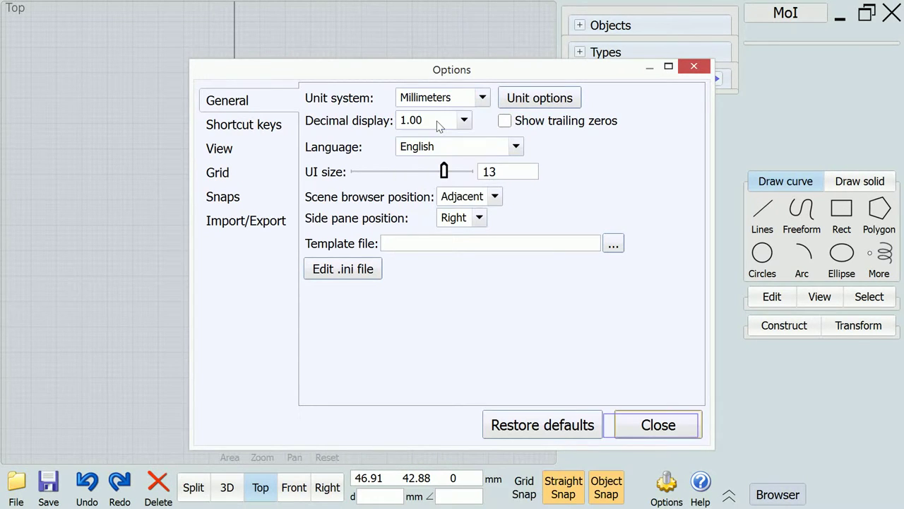
pyautogui.click(651, 425)
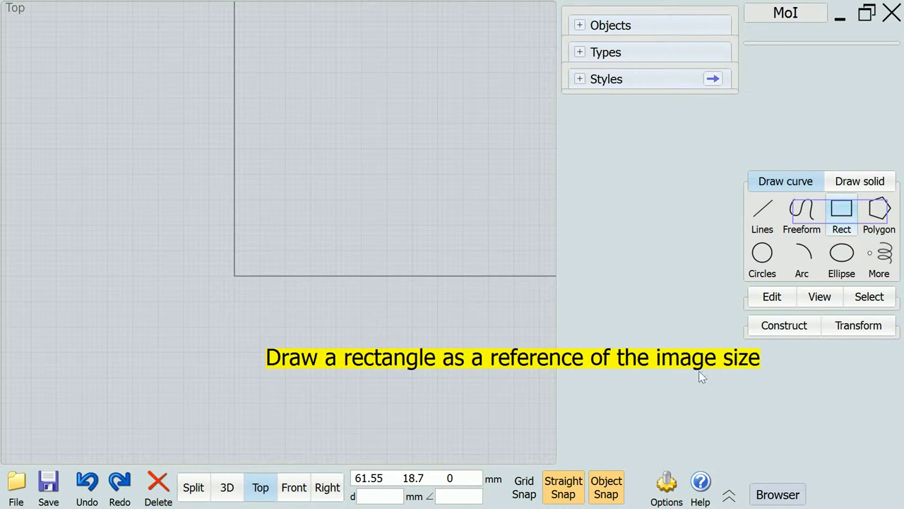
# Draw an 80 x 80 mm corner rectangle starting at the origin as the image size reference
pyautogui.click(841, 211)
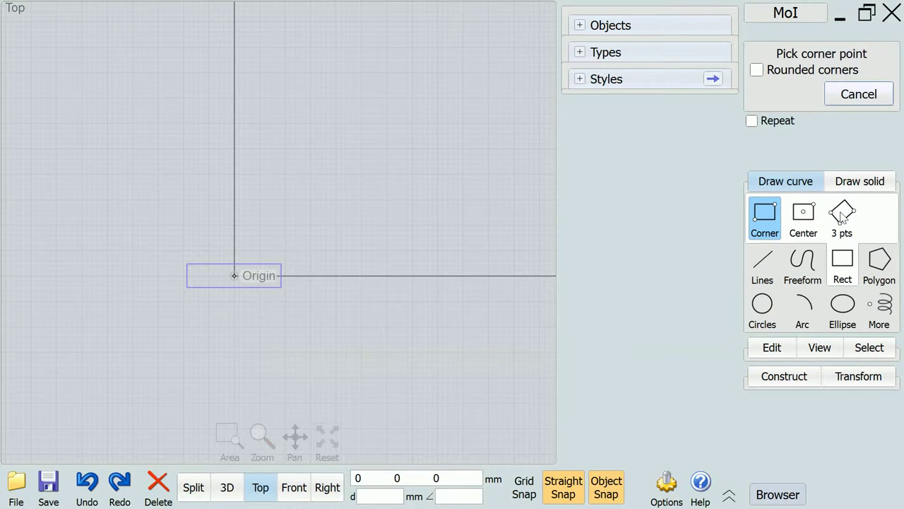
pyautogui.click(234, 275)
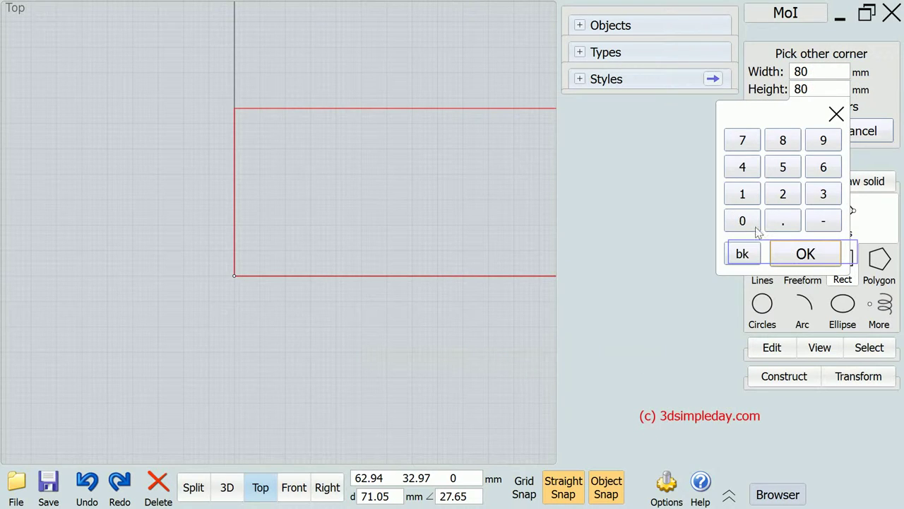
pyautogui.click(792, 253)
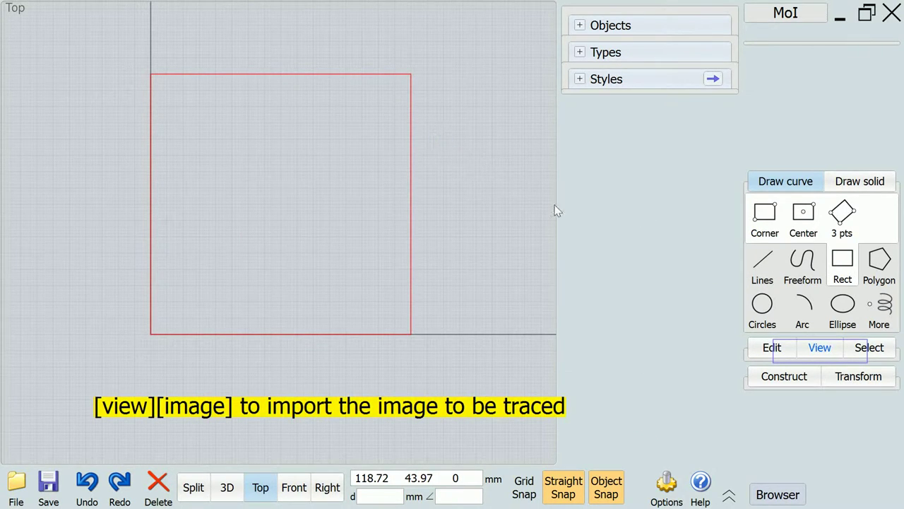
# Add the black cat PNG from the bread-stamp-hollaween folder as a background image, fitted from the origin to the rectangle's opposite side
pyautogui.click(821, 351)
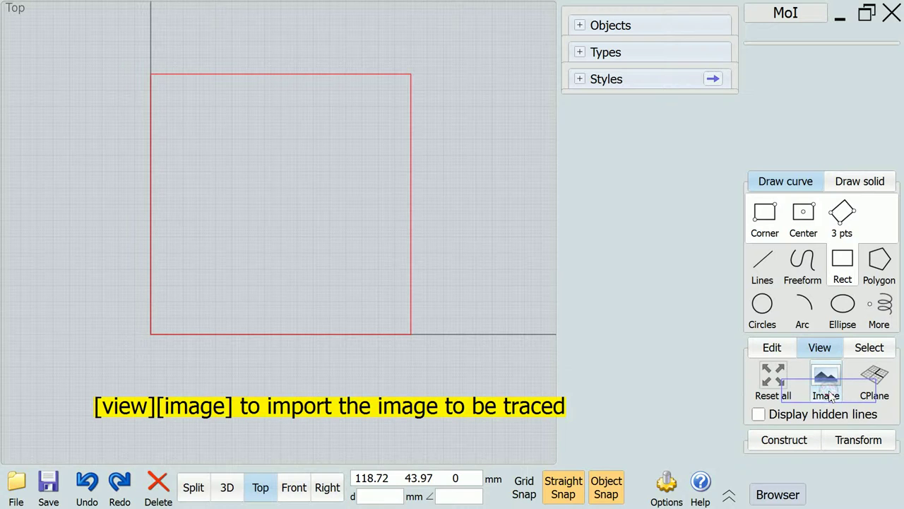
pyautogui.click(827, 385)
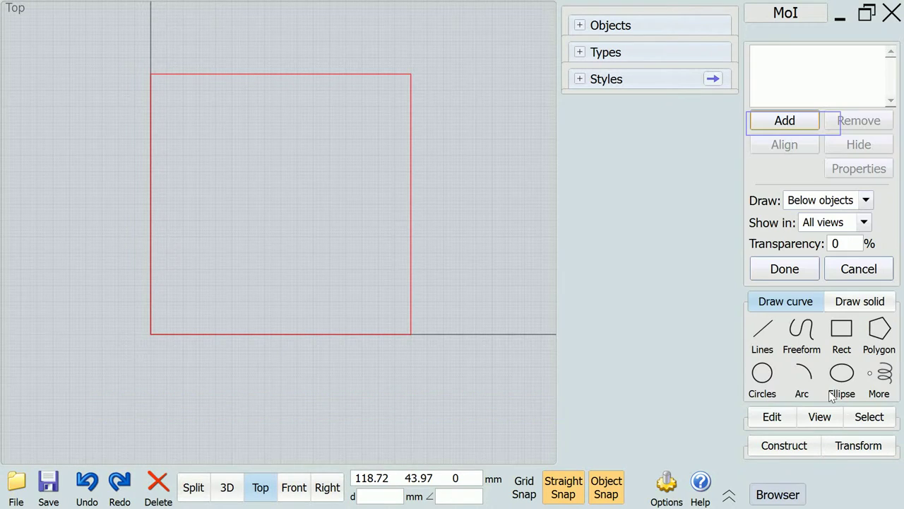
pyautogui.click(791, 123)
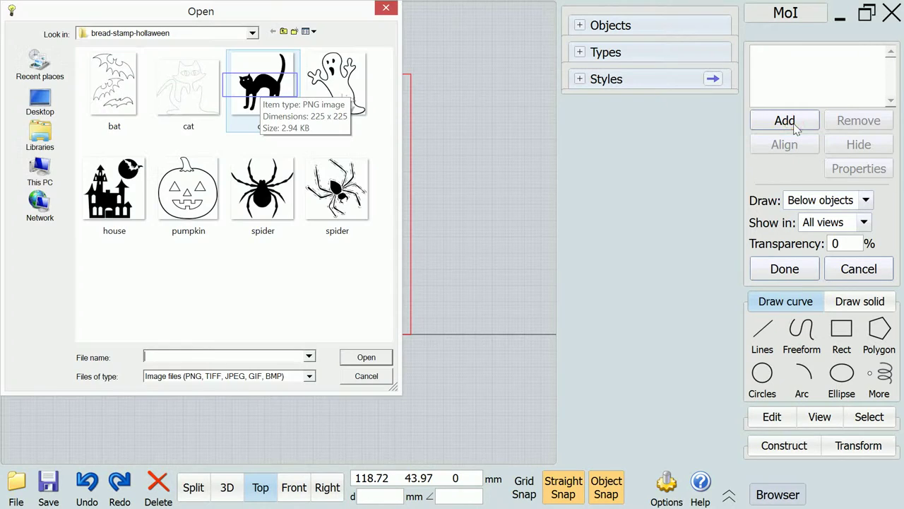
pyautogui.click(263, 92)
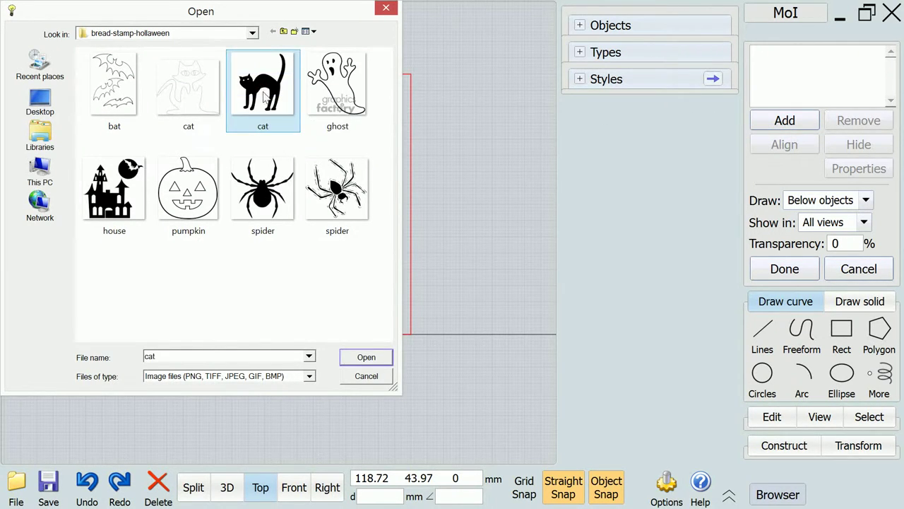
pyautogui.click(367, 357)
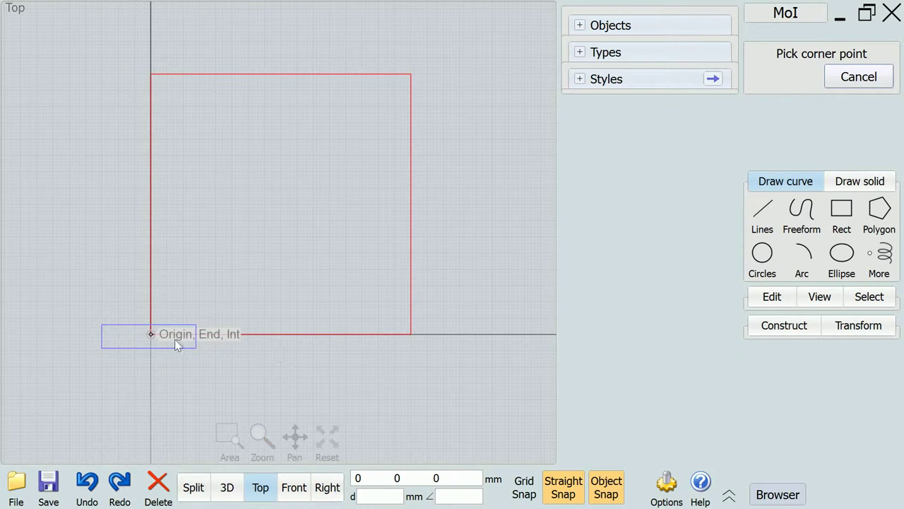
pyautogui.click(150, 334)
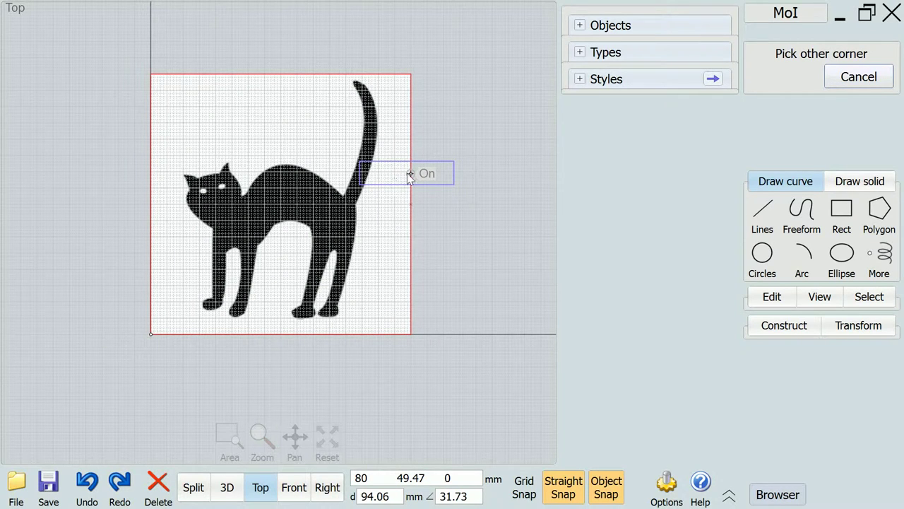
pyautogui.click(408, 173)
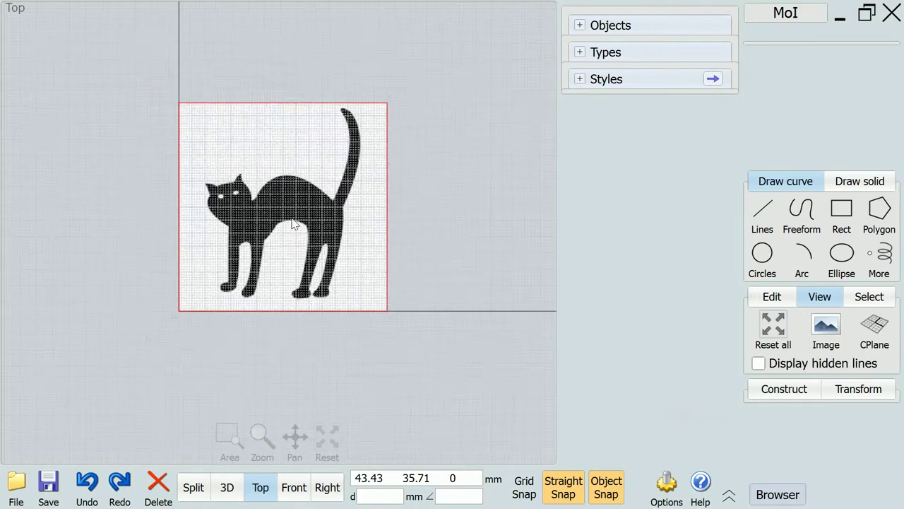
pyautogui.scroll(3, 297, 207)
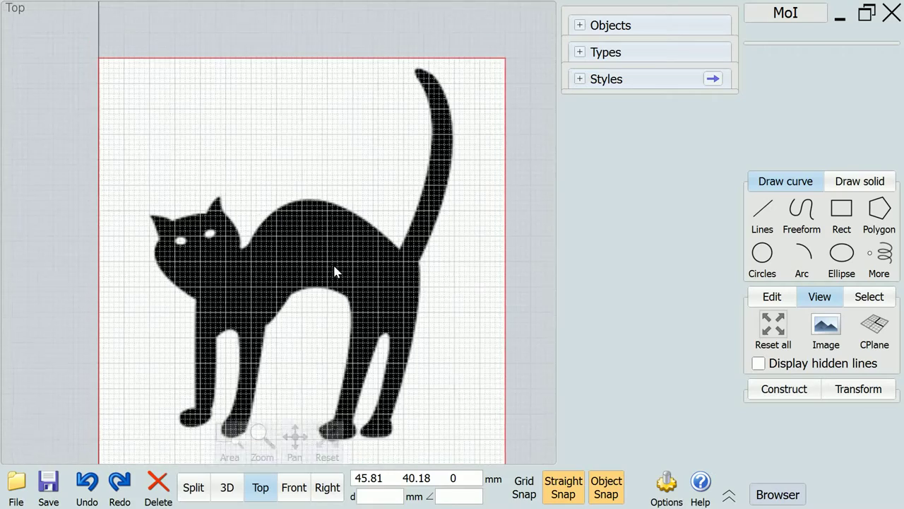
pyautogui.scroll(2, 344, 239)
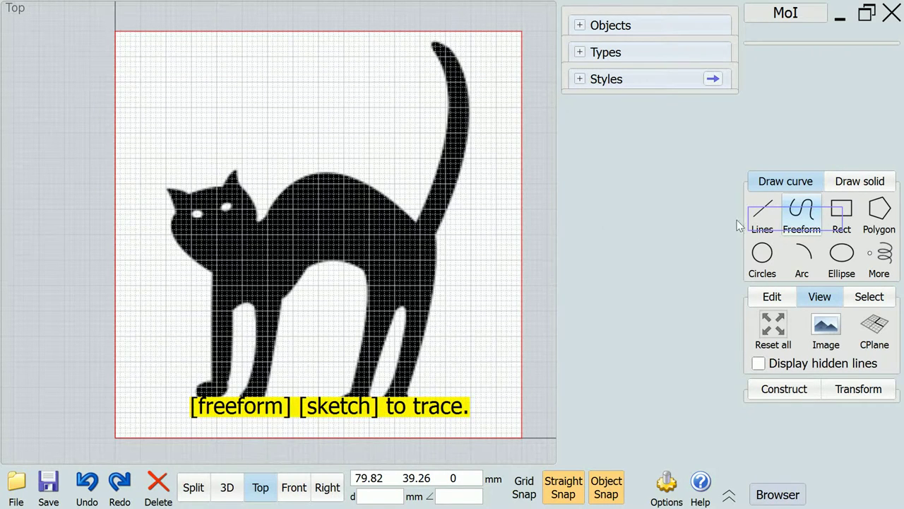
pyautogui.click(796, 223)
pyautogui.click(796, 222)
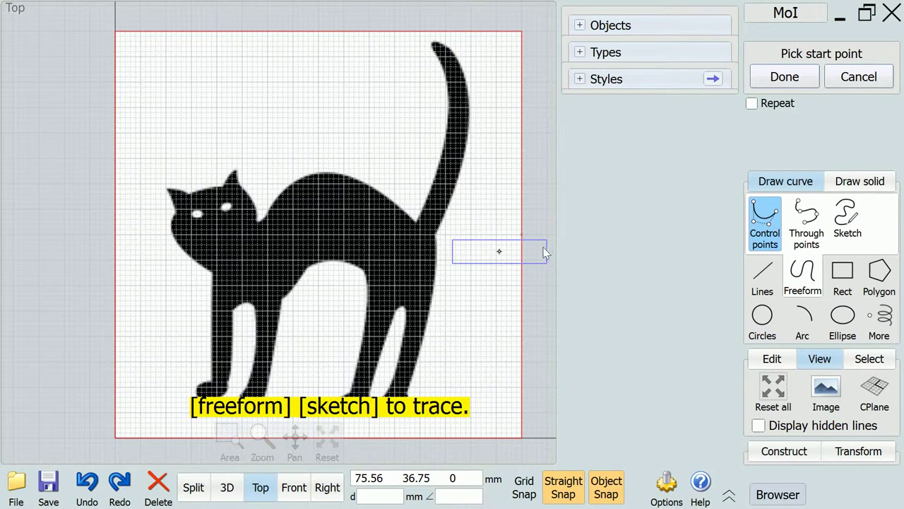
pyautogui.click(500, 251)
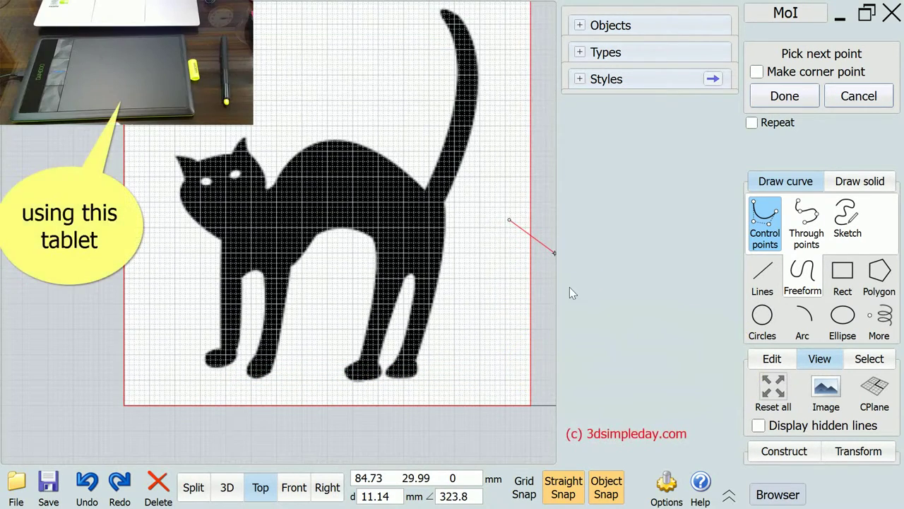
pyautogui.click(842, 105)
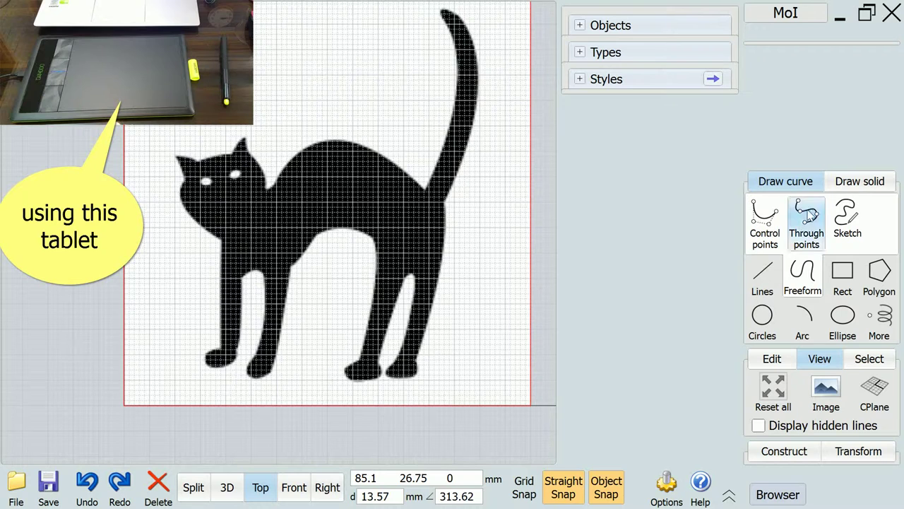
# Trace the cat's entire outline as one closed freehand Sketch curve, starting and ending at the tip of its outer ear
pyautogui.click(848, 218)
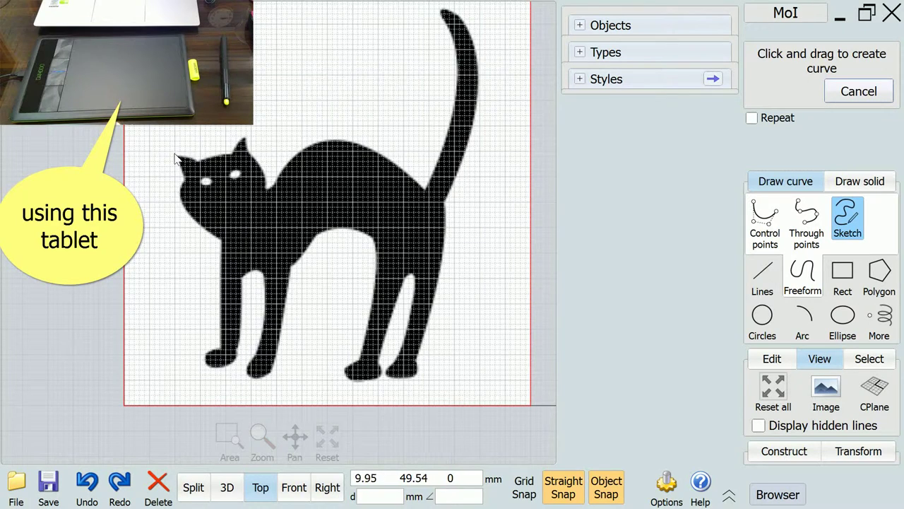
pyautogui.moveTo(174, 154)
pyautogui.mouseDown()
pyautogui.moveTo(200, 165)
pyautogui.moveTo(236, 155)
pyautogui.moveTo(246, 142)
pyautogui.moveTo(267, 189)
pyautogui.moveTo(304, 150)
pyautogui.moveTo(352, 145)
pyautogui.moveTo(390, 158)
pyautogui.moveTo(425, 196)
pyautogui.moveTo(452, 92)
pyautogui.moveTo(432, 17)
pyautogui.moveTo(440, 10)
pyautogui.moveTo(467, 32)
pyautogui.moveTo(471, 118)
pyautogui.moveTo(445, 200)
pyautogui.moveTo(444, 272)
pyautogui.moveTo(404, 385)
pyautogui.moveTo(388, 378)
pyautogui.moveTo(406, 331)
pyautogui.moveTo(404, 279)
pyautogui.moveTo(382, 374)
pyautogui.moveTo(359, 381)
pyautogui.moveTo(371, 304)
pyautogui.moveTo(368, 259)
pyautogui.moveTo(353, 233)
pyautogui.moveTo(326, 235)
pyautogui.moveTo(296, 268)
pyautogui.moveTo(290, 352)
pyautogui.moveTo(274, 378)
pyautogui.moveTo(249, 373)
pyautogui.moveTo(265, 331)
pyautogui.moveTo(265, 278)
pyautogui.moveTo(248, 270)
pyautogui.moveTo(238, 288)
pyautogui.moveTo(235, 367)
pyautogui.moveTo(209, 366)
pyautogui.moveTo(220, 352)
pyautogui.moveTo(215, 246)
pyautogui.moveTo(183, 215)
pyautogui.moveTo(174, 158)
pyautogui.mouseUp()
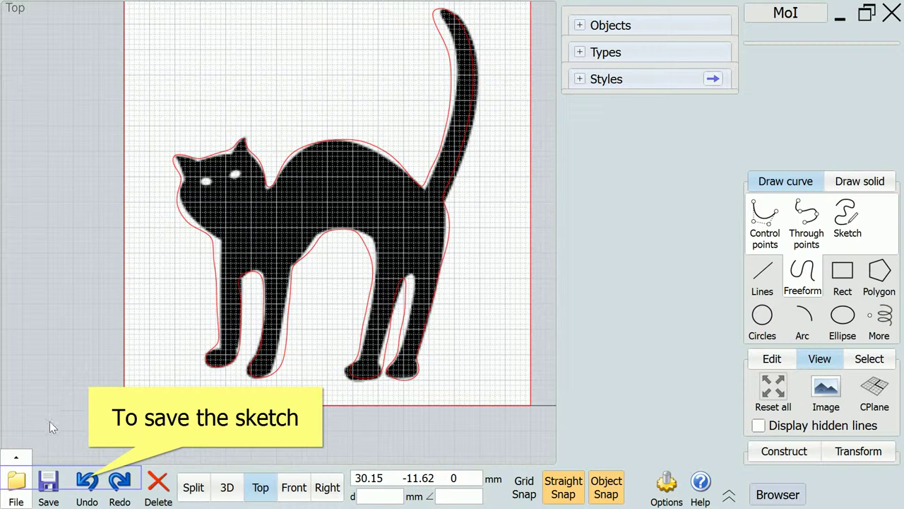
# Save the sketch as a DXF file named cat-dxf in the bread-stamp-hollaween folder, as a 2D Top projection with curves written as Splines
pyautogui.click(20, 489)
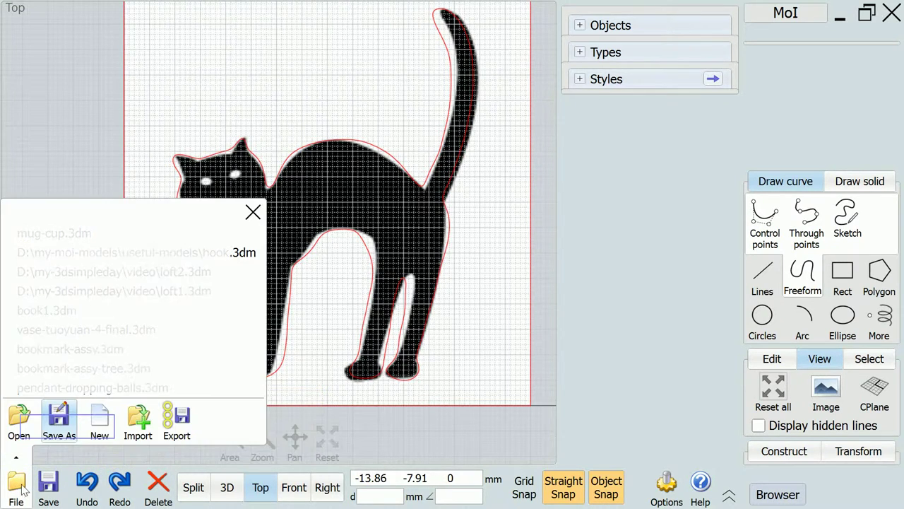
pyautogui.click(60, 421)
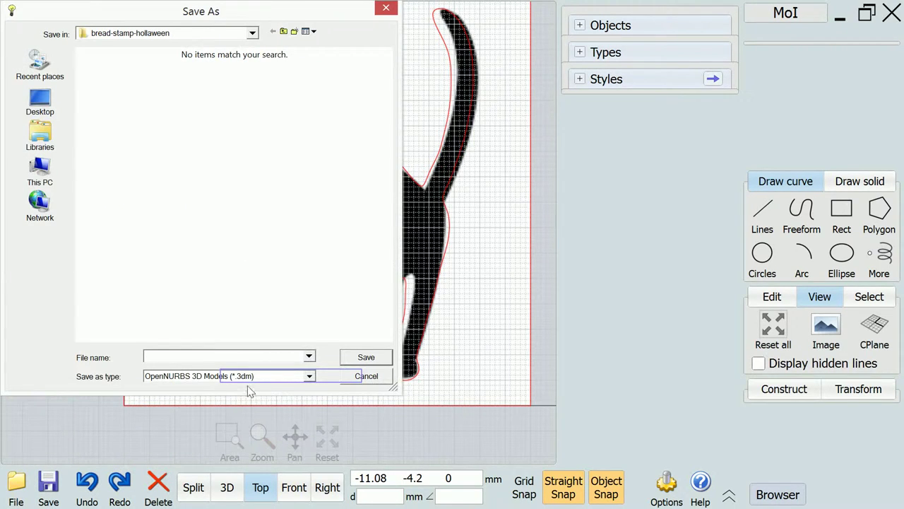
pyautogui.click(294, 378)
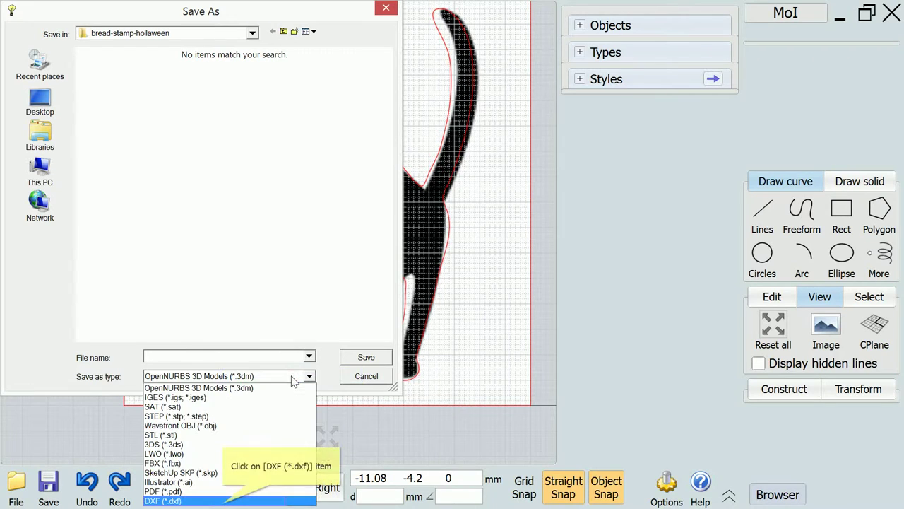
pyautogui.click(224, 500)
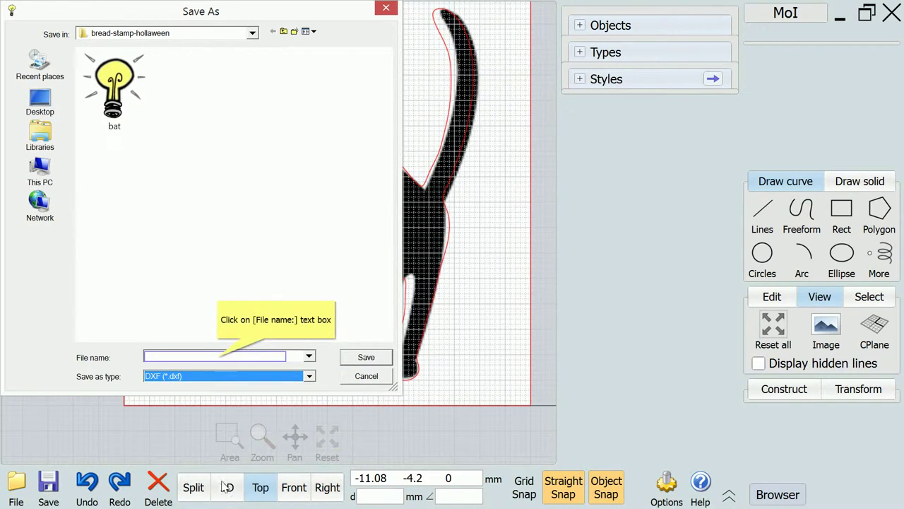
pyautogui.click(219, 357)
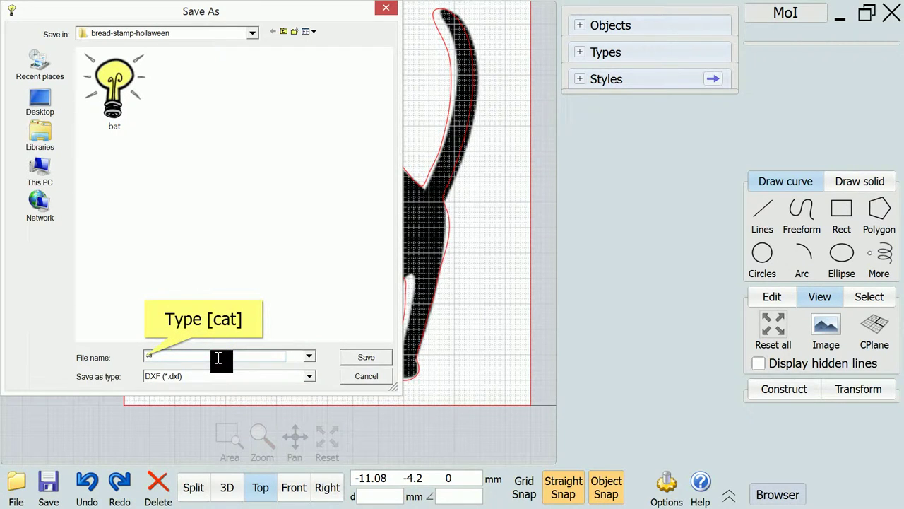
pyautogui.write('cat')
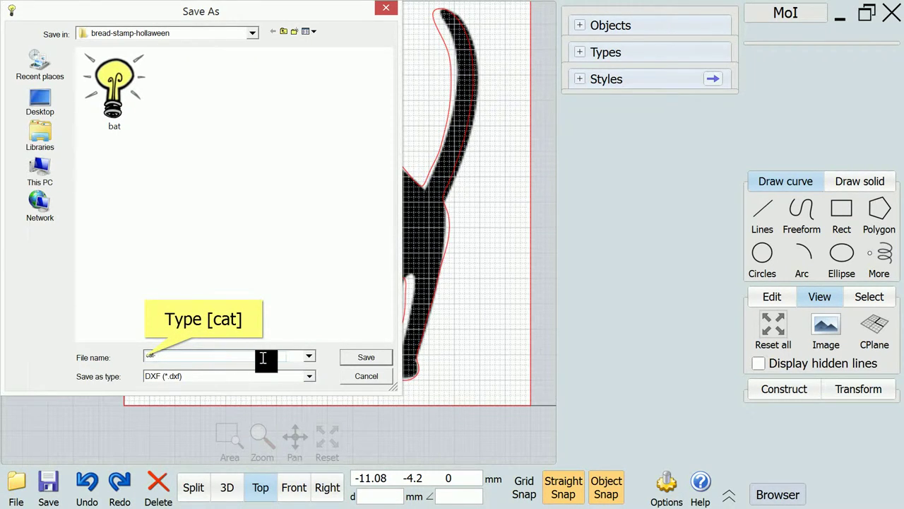
pyautogui.write('.dxf')
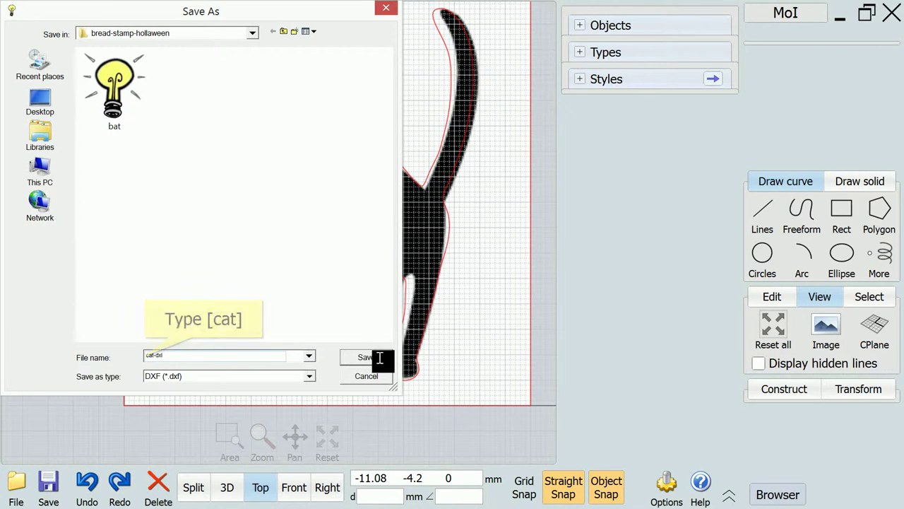
pyautogui.click(378, 358)
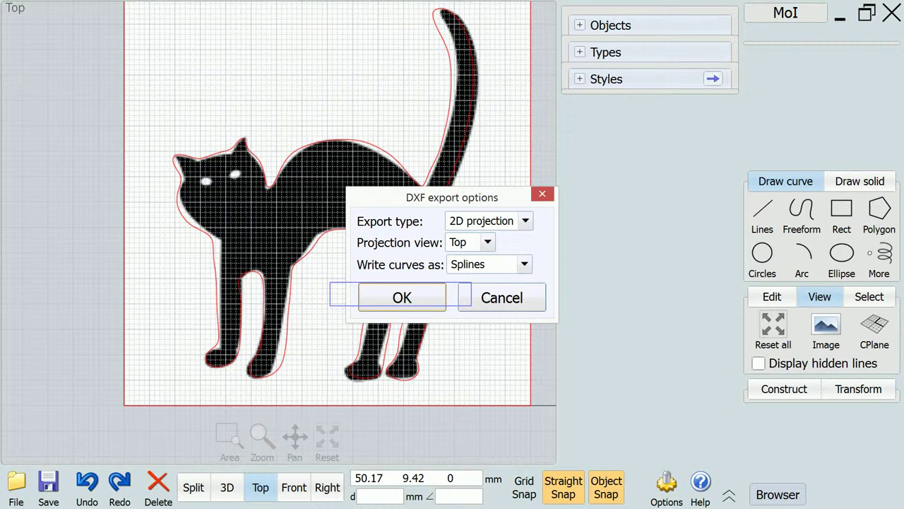
pyautogui.click(399, 295)
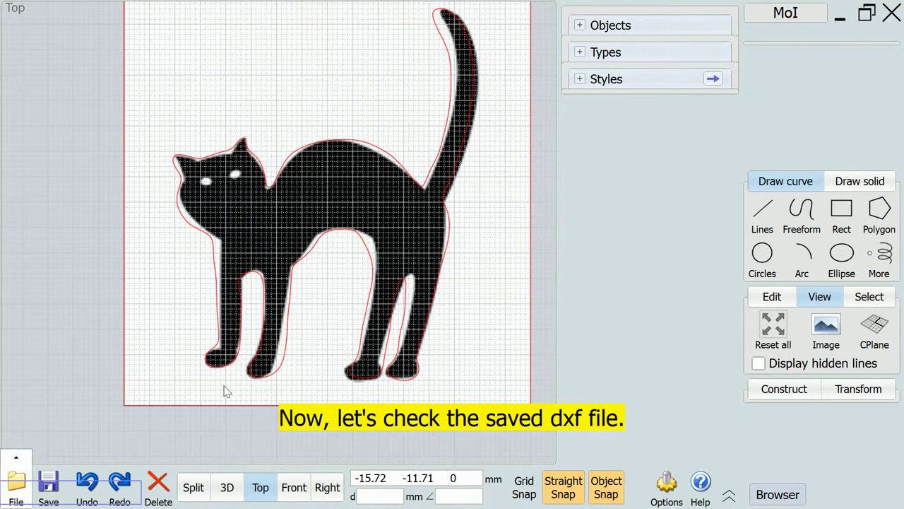
# Discard the current drawing's changes and open the DXF file cat-dxf from the bread-stamp-hollaween folder
pyautogui.click(16, 495)
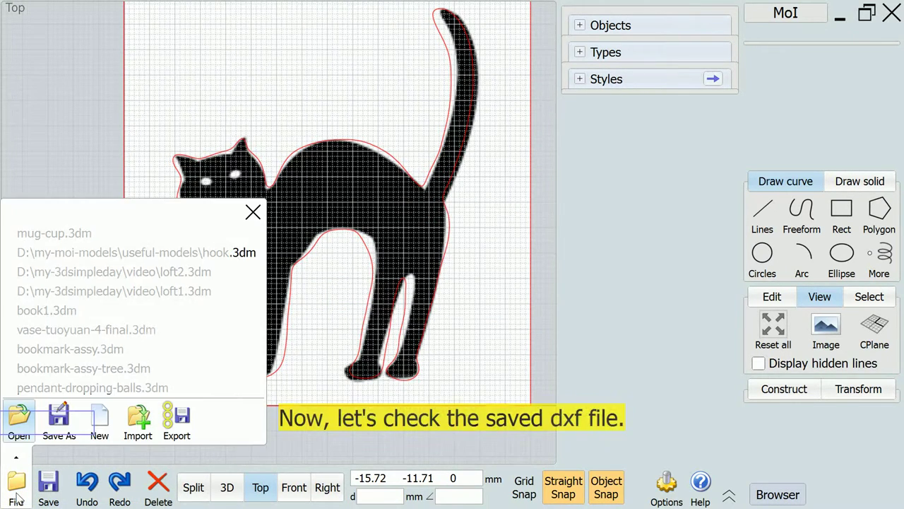
pyautogui.click(20, 424)
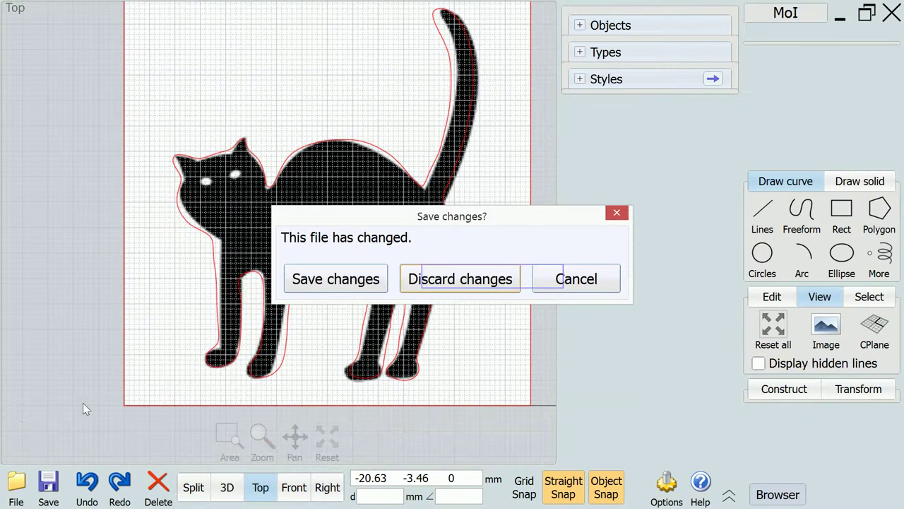
pyautogui.click(495, 281)
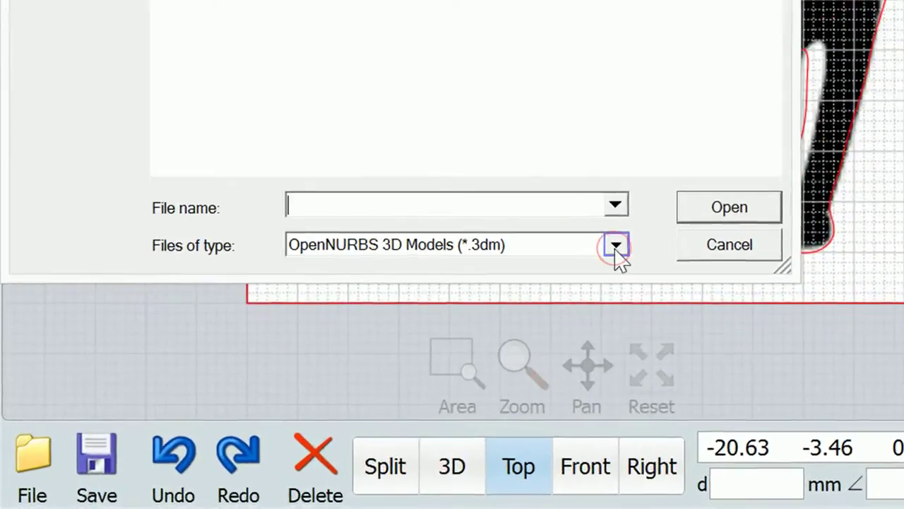
pyautogui.click(310, 376)
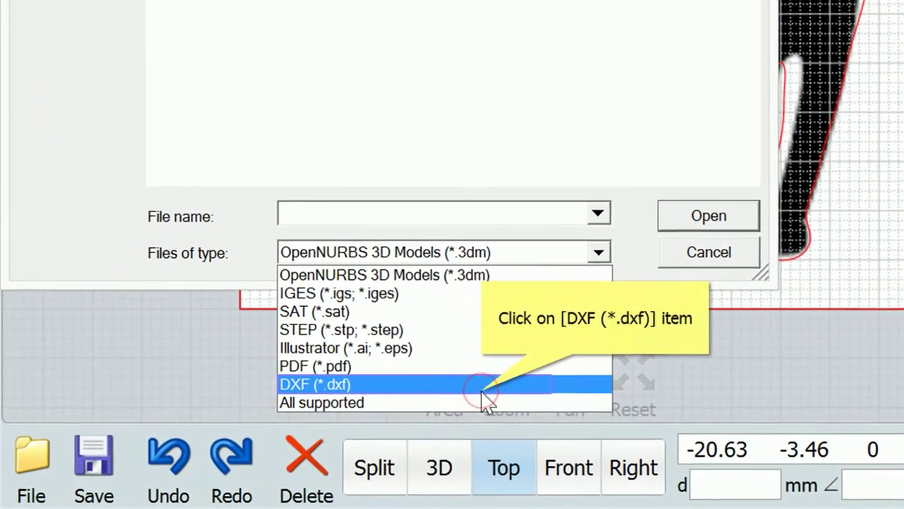
pyautogui.click(433, 403)
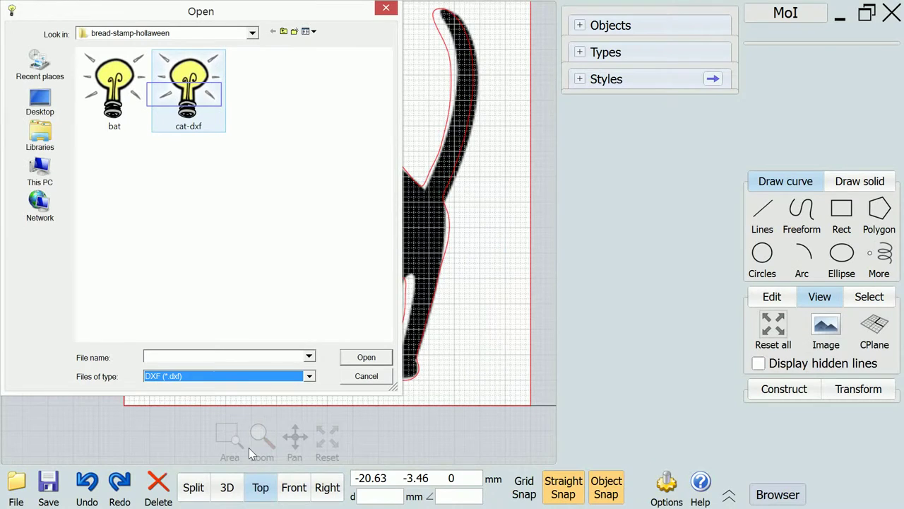
pyautogui.click(185, 99)
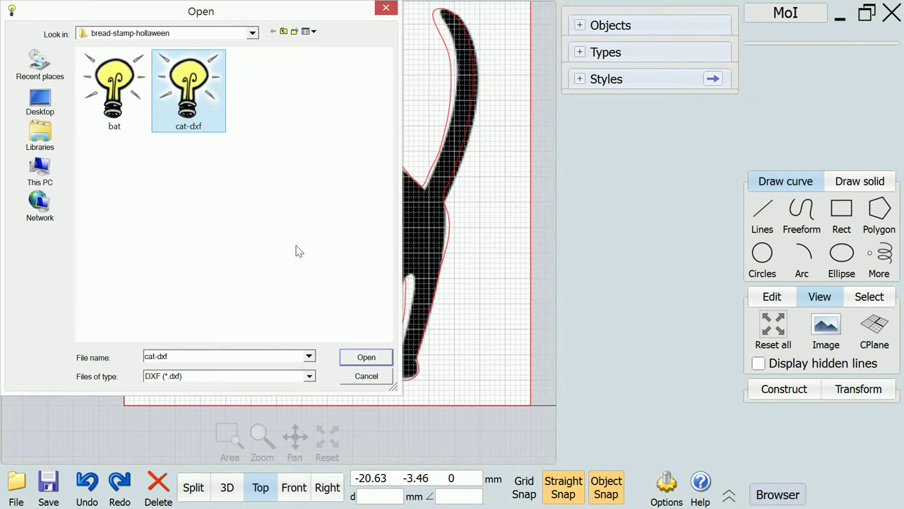
pyautogui.click(368, 357)
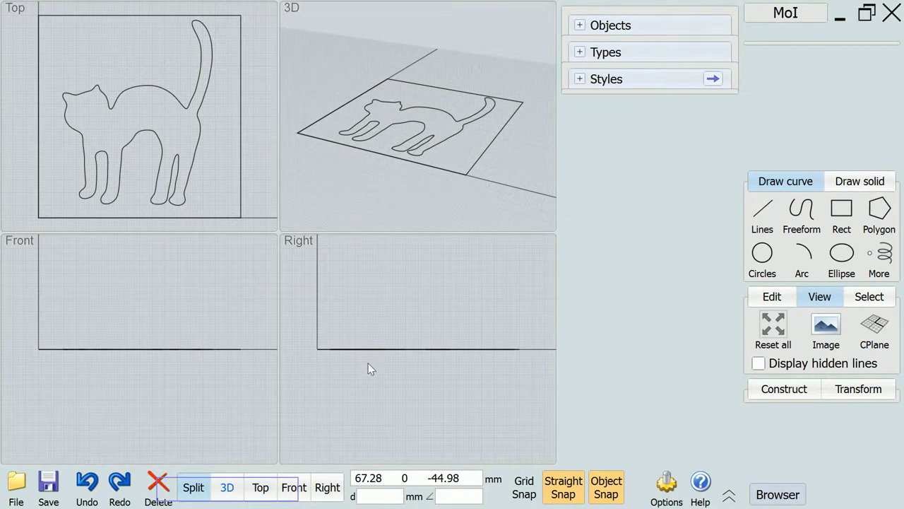
# Extrude the closed cat outline upward about 10 mm into a solid with capped ends
pyautogui.click(227, 489)
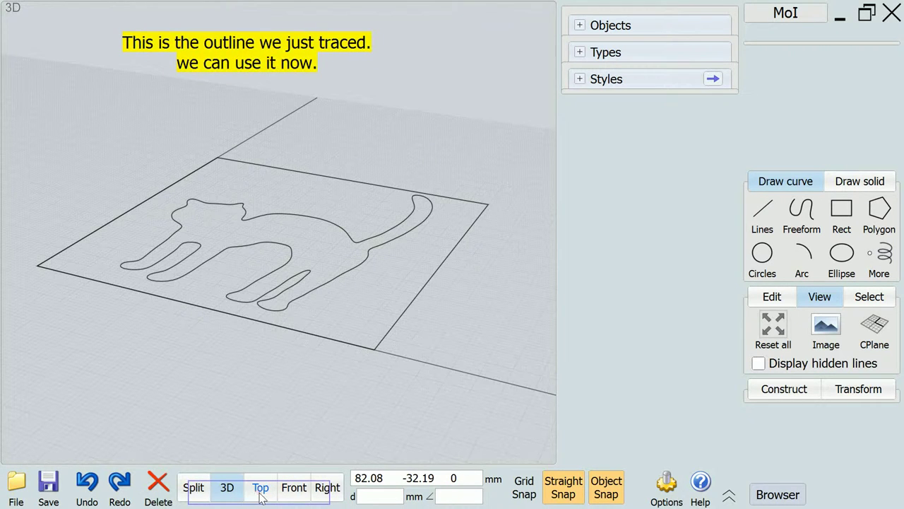
pyautogui.click(261, 491)
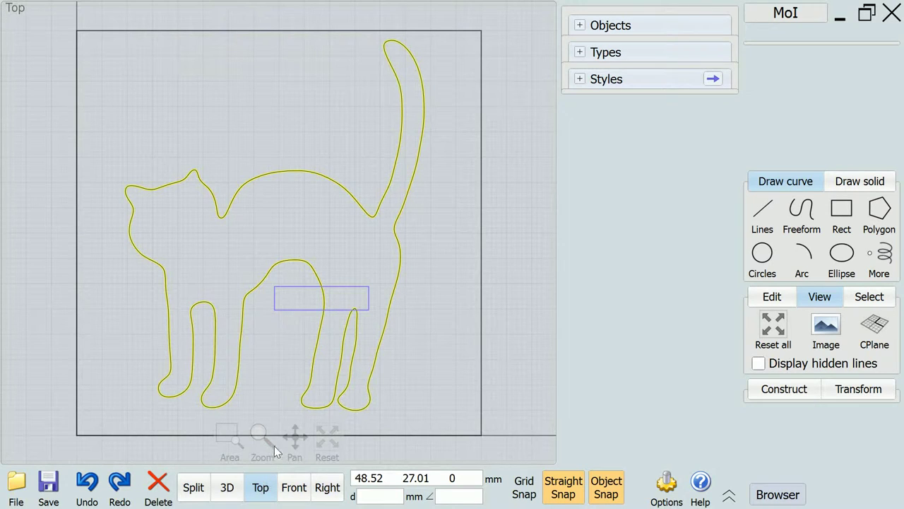
pyautogui.click(321, 302)
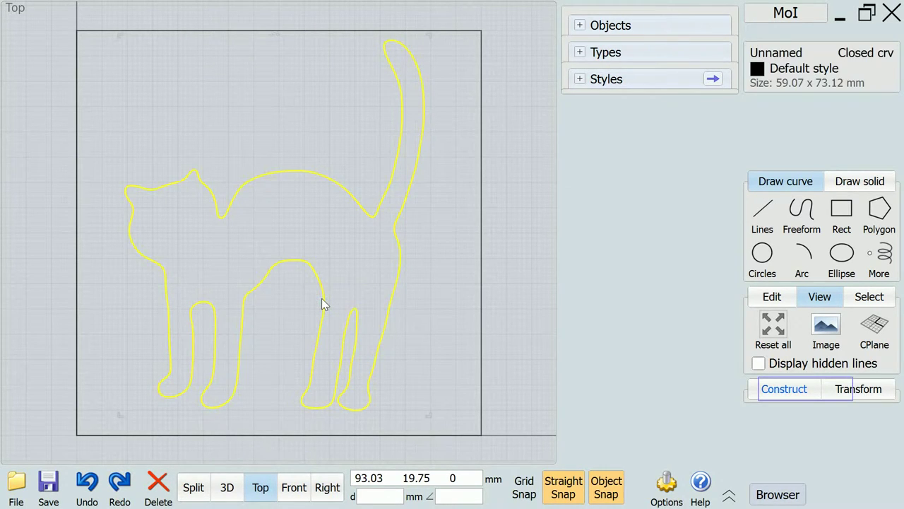
pyautogui.click(805, 390)
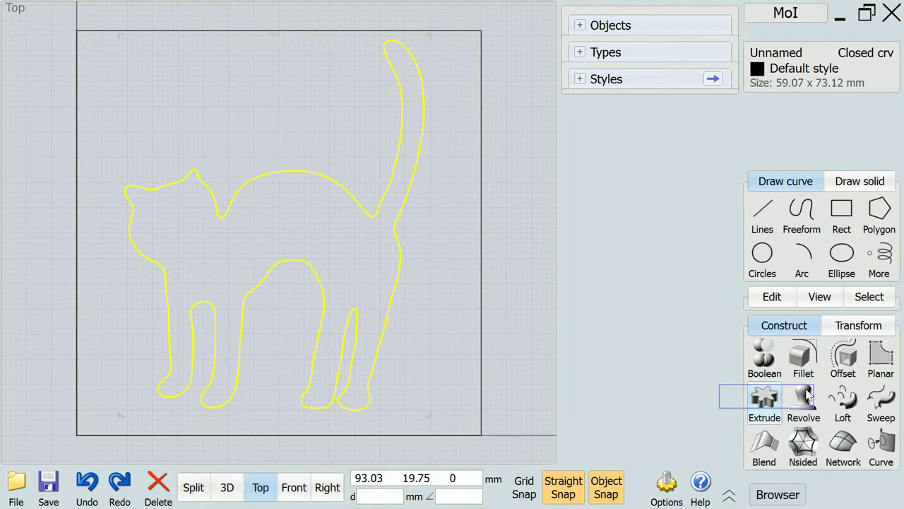
pyautogui.click(767, 397)
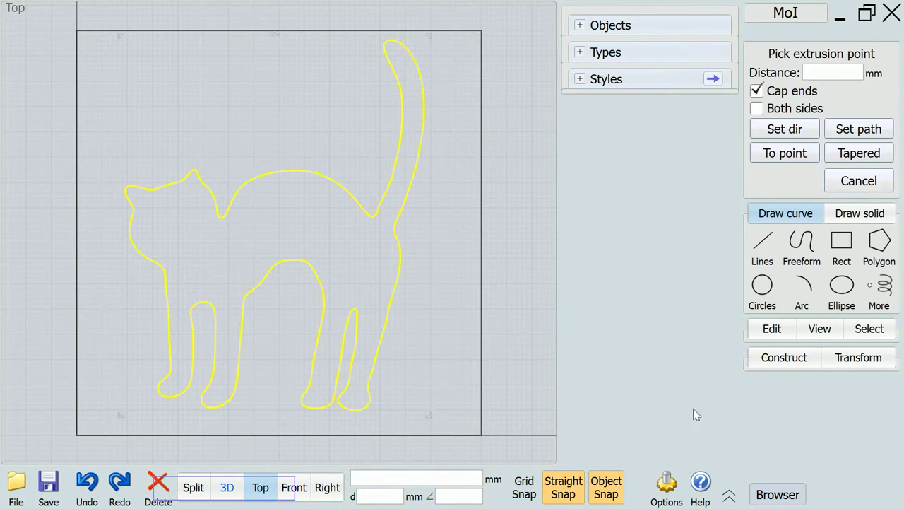
pyautogui.click(227, 487)
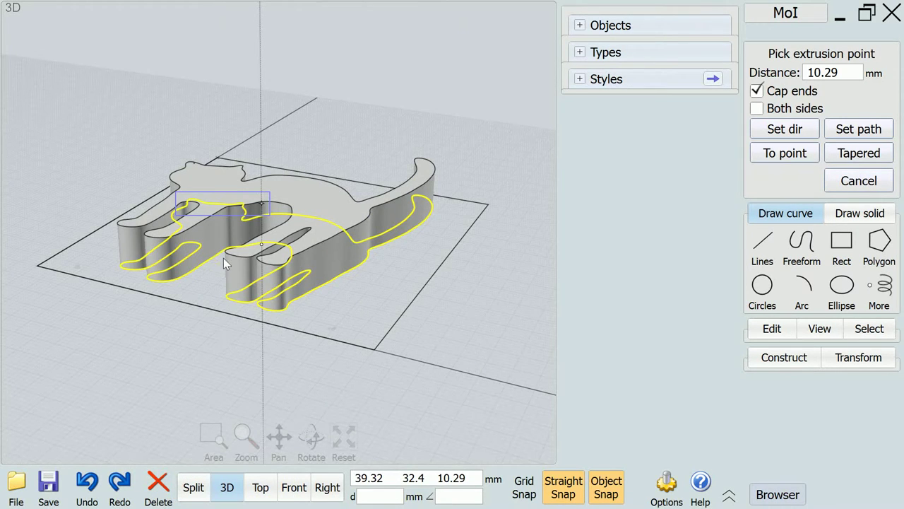
pyautogui.click(222, 203)
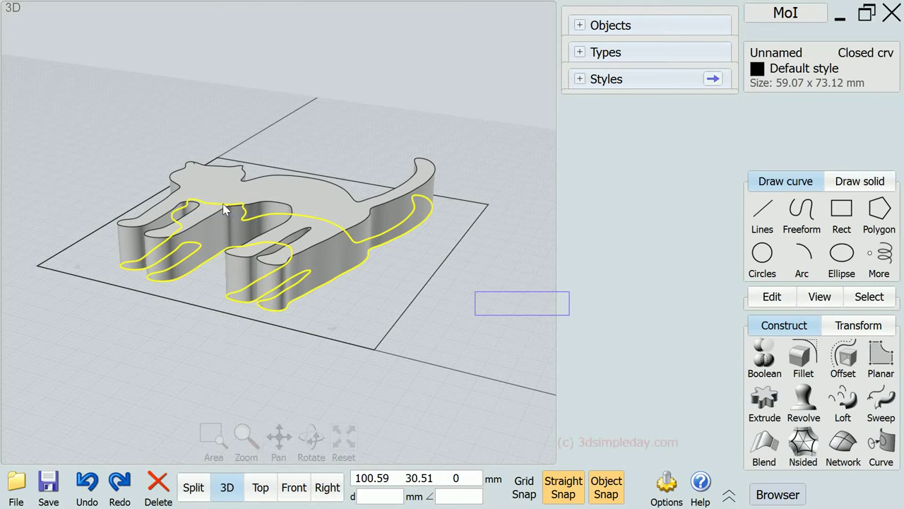